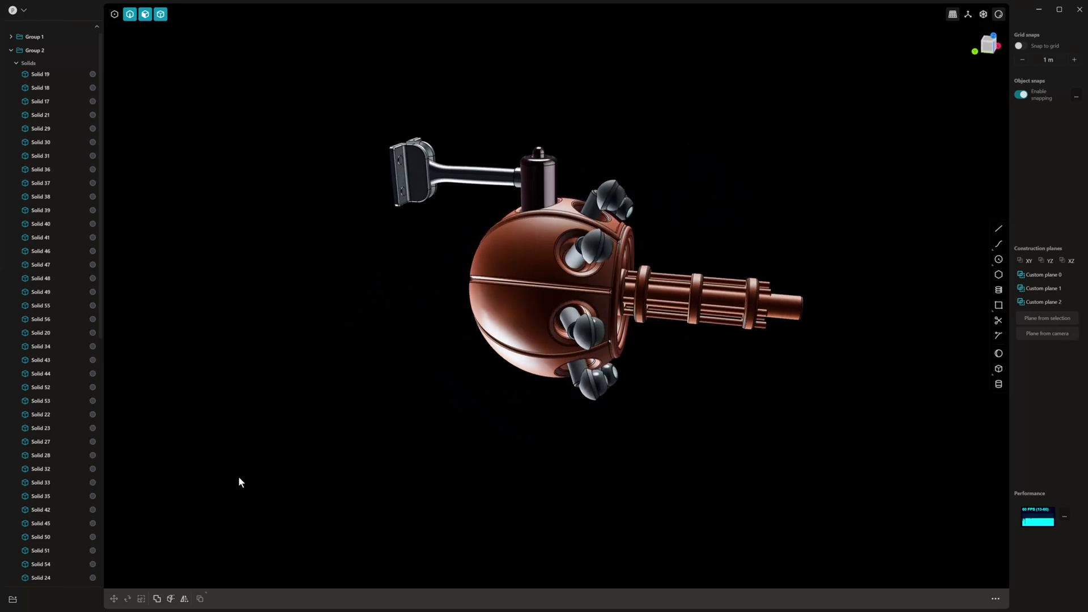
Step: Orbit around the robot and spherical gun models, ending on a front view of the barrel
drag(748, 492, 687, 463)
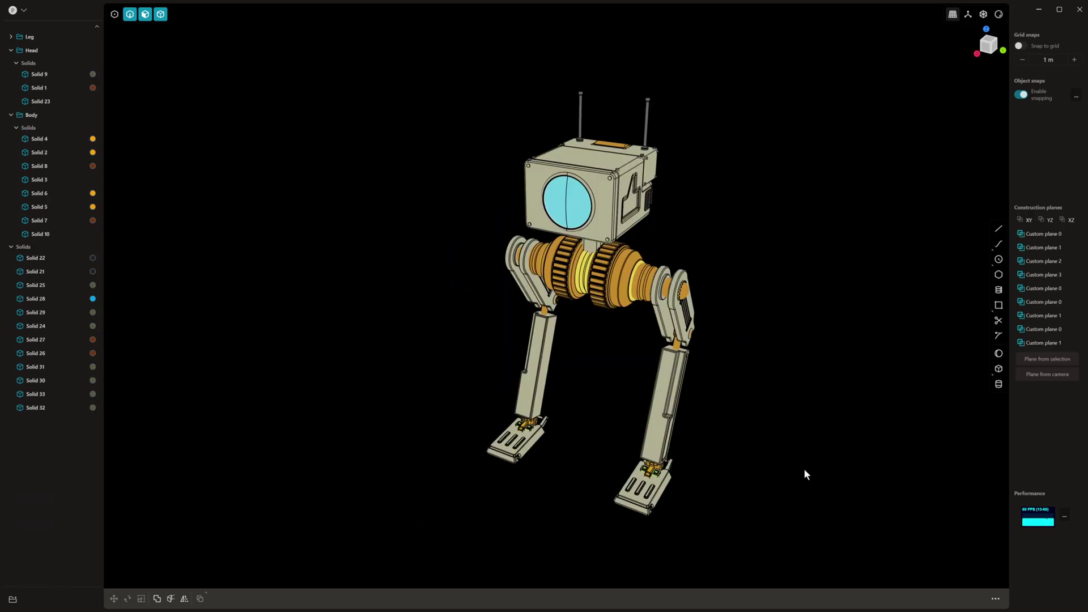
mouse_move(803, 469)
mouse_down()
mouse_move(633, 462)
mouse_move(848, 456)
mouse_move(608, 465)
mouse_move(935, 257)
mouse_up()
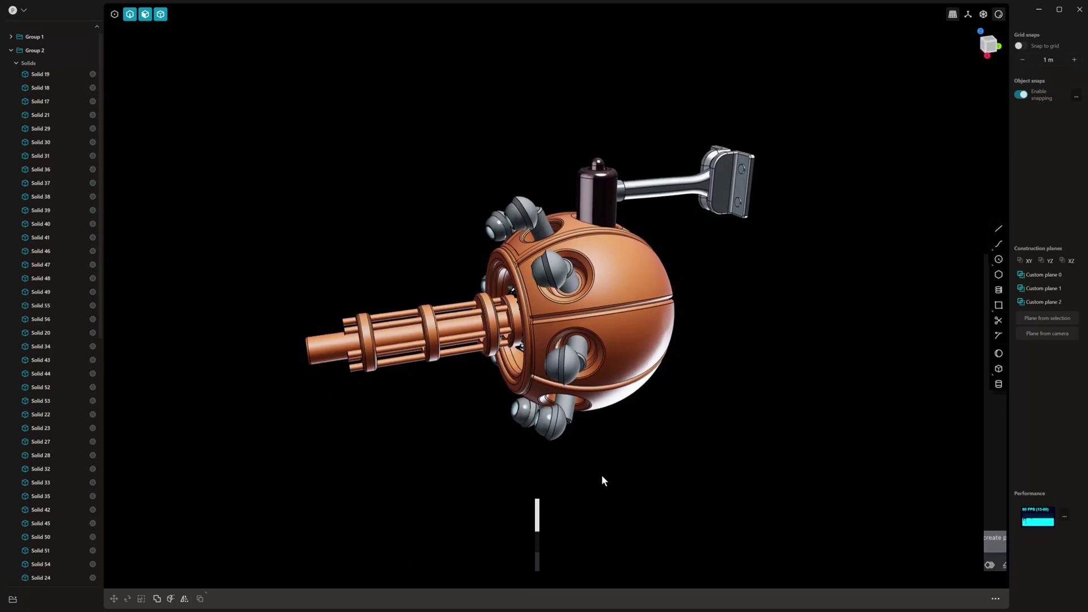
mouse_move(601, 475)
mouse_down()
mouse_move(185, 484)
mouse_move(110, 473)
mouse_up()
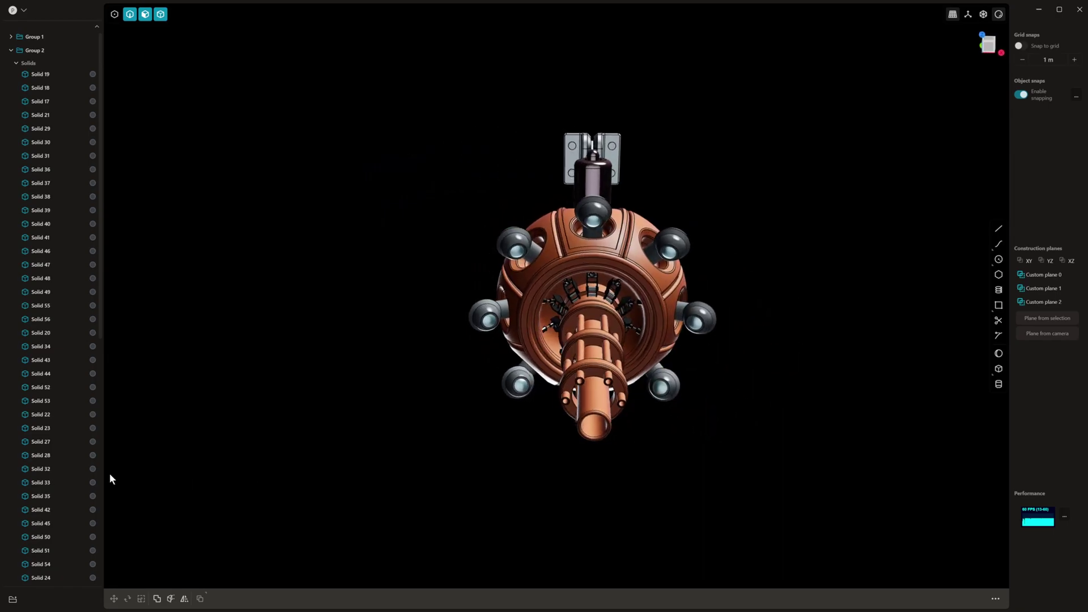
mouse_move(746, 492)
mouse_down()
mouse_move(705, 459)
mouse_move(688, 474)
mouse_up()
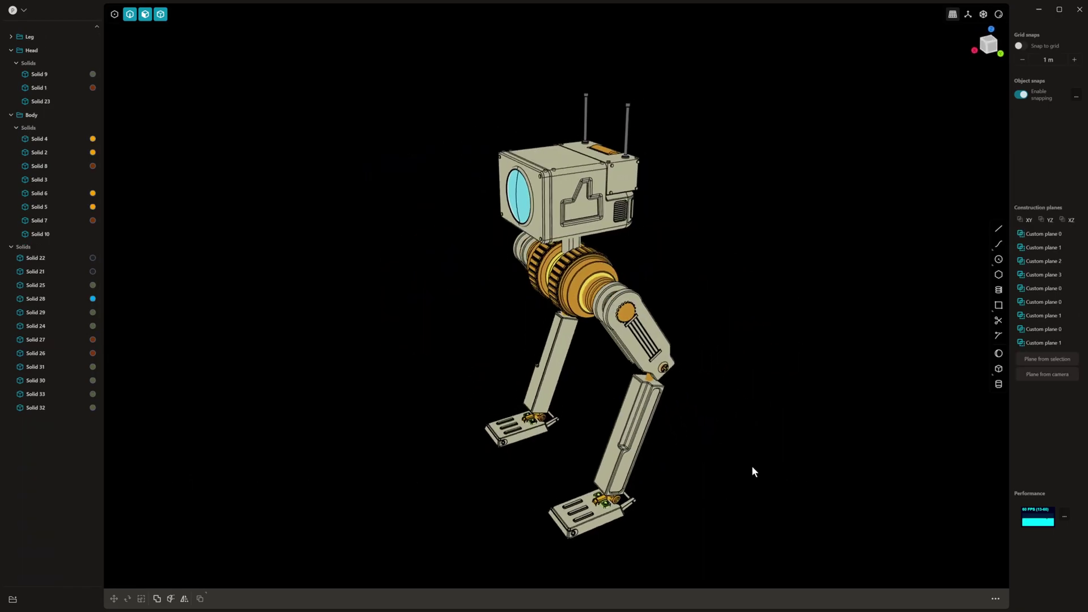
mouse_move(752, 465)
mouse_down()
mouse_move(800, 458)
mouse_move(657, 462)
mouse_move(783, 467)
mouse_up()
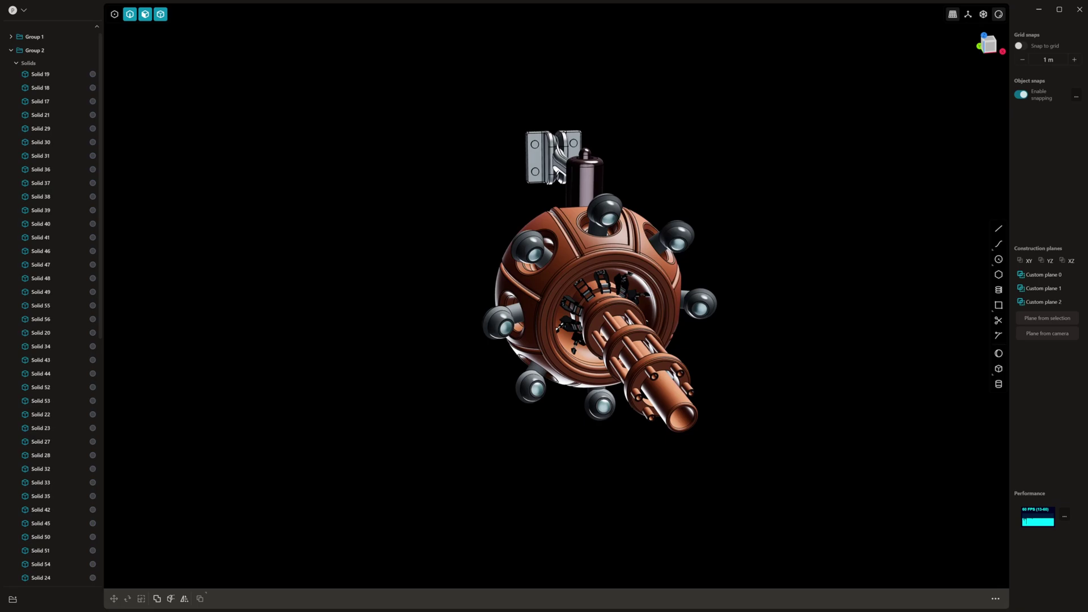
drag(665, 473, 114, 478)
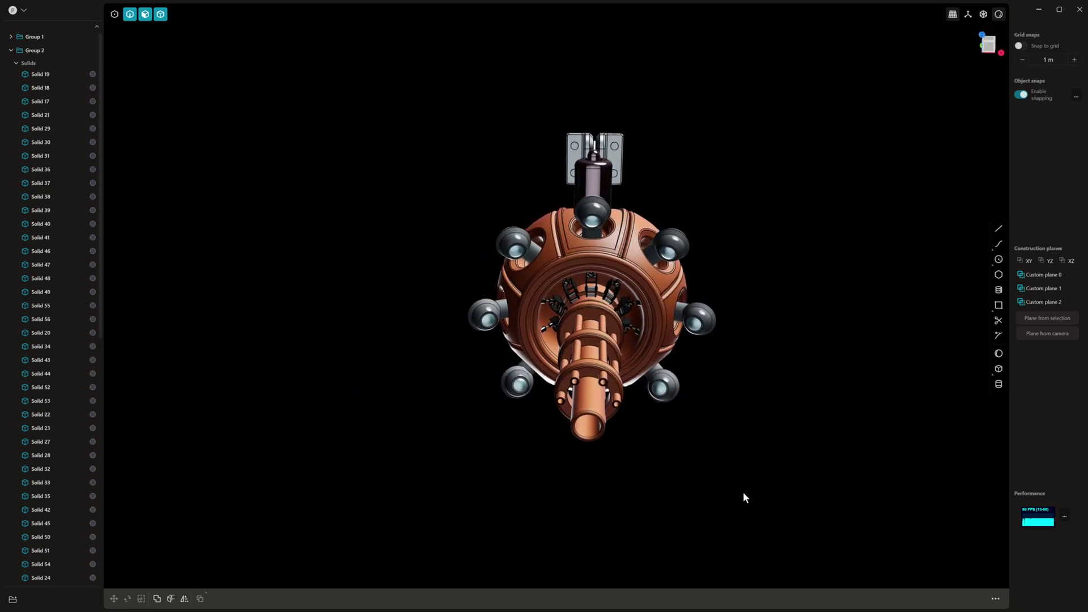
mouse_move(742, 492)
mouse_down()
mouse_move(692, 431)
mouse_move(467, 463)
mouse_up()
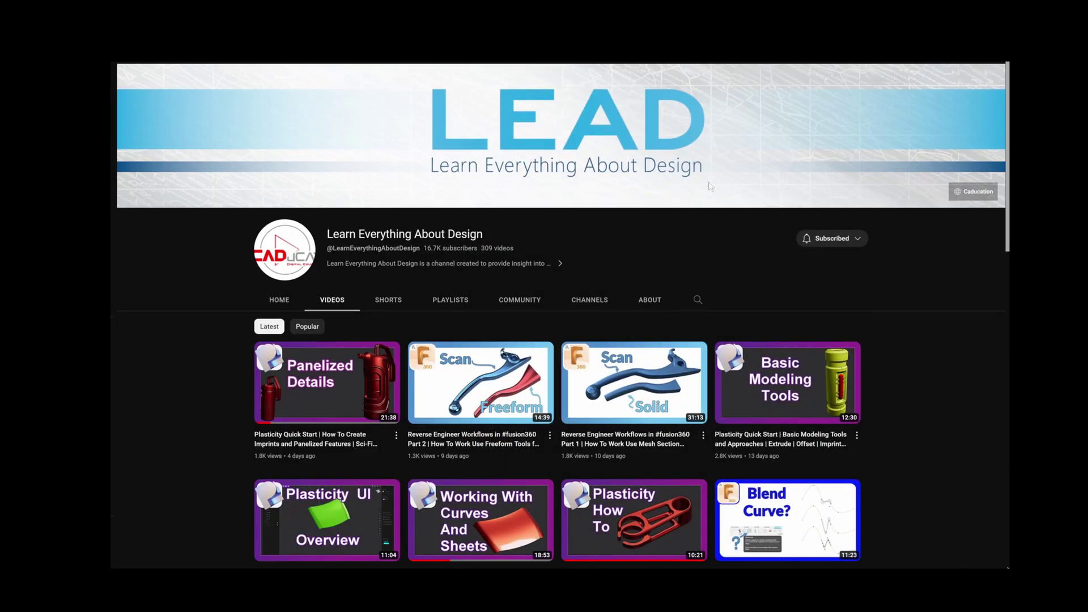
scroll(882, 447, down, 5)
scroll(882, 446, down, 5)
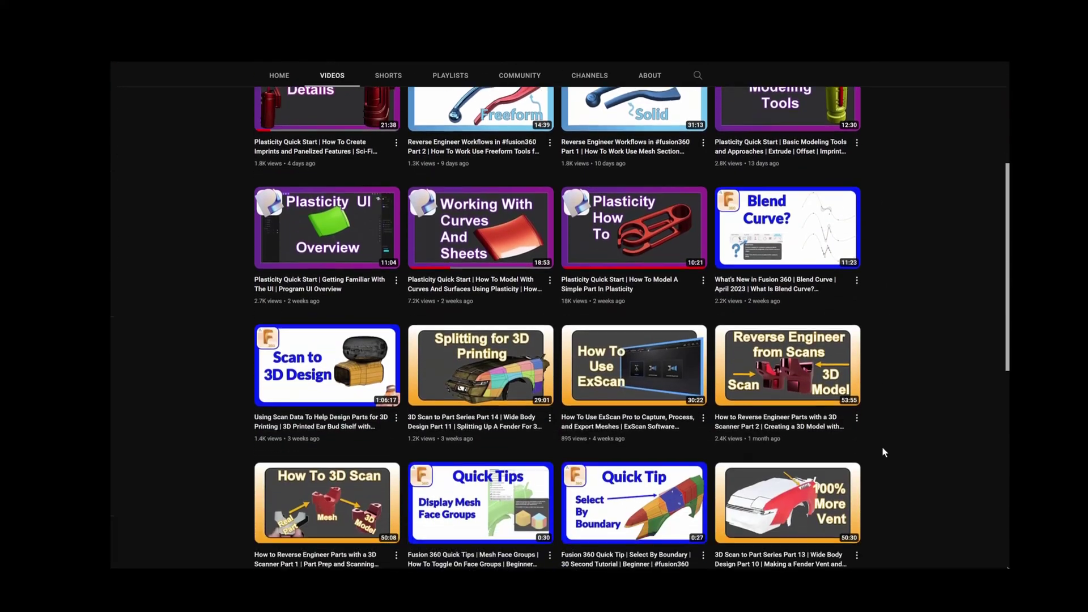
scroll(883, 448, down, 5)
scroll(882, 448, down, 3)
scroll(884, 447, down, 3)
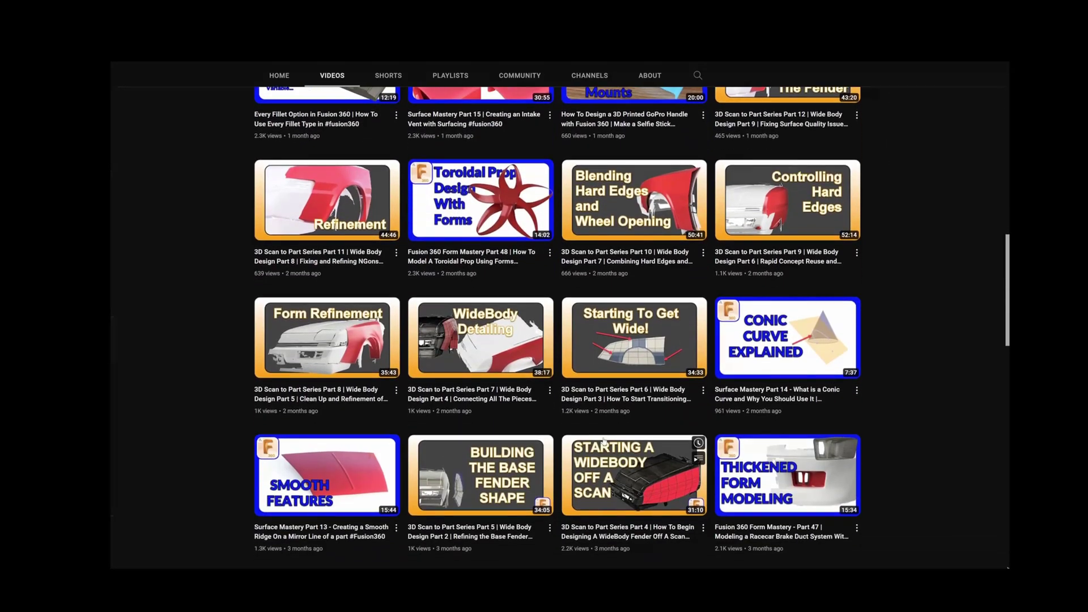
scroll(884, 447, down, 3)
scroll(473, 297, up, 2)
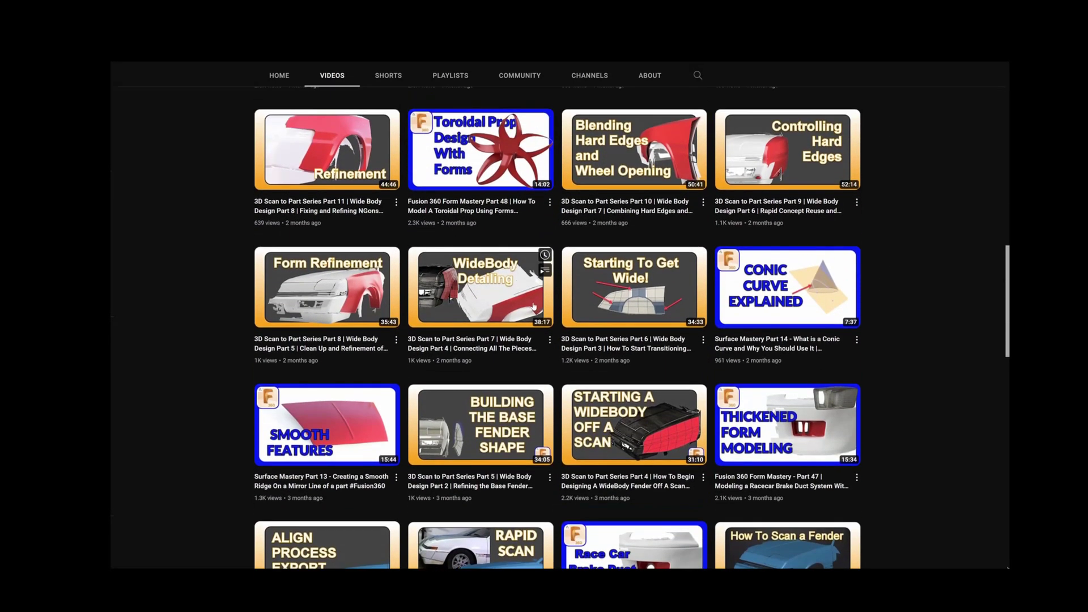
scroll(472, 297, up, 5)
scroll(473, 297, up, 8)
scroll(531, 331, up, 2)
scroll(531, 332, down, 5)
mouse_move(481, 133)
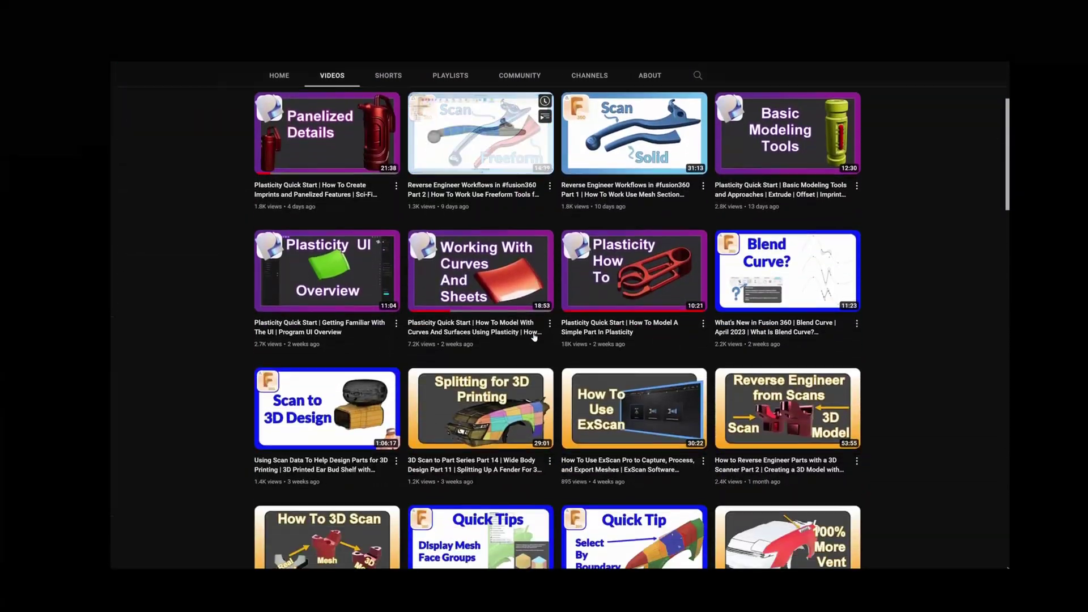
scroll(531, 334, up, 6)
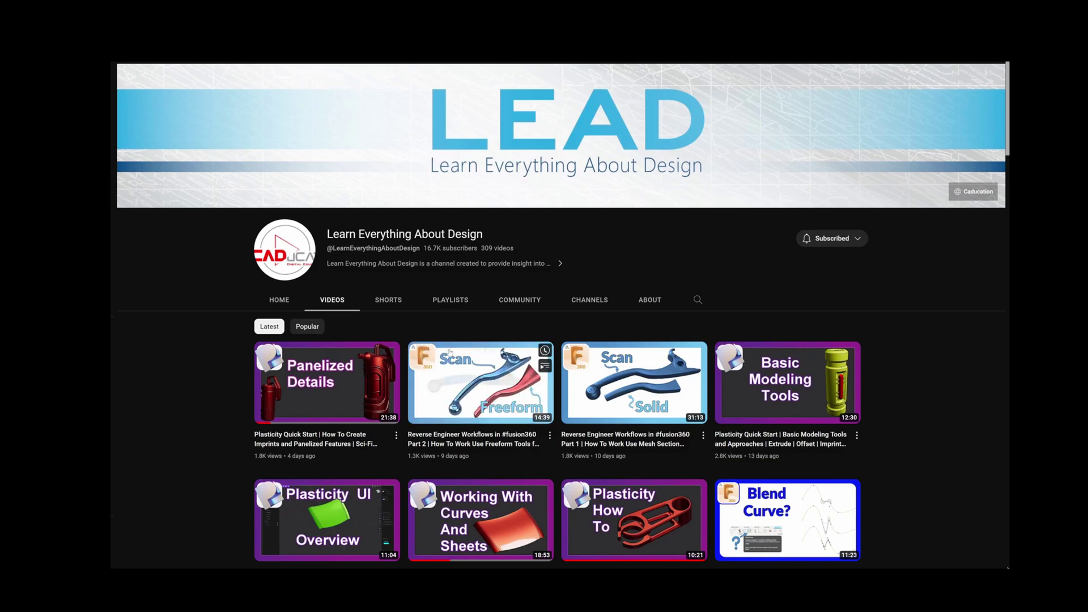
scroll(629, 408, down, 2)
mouse_move(634, 483)
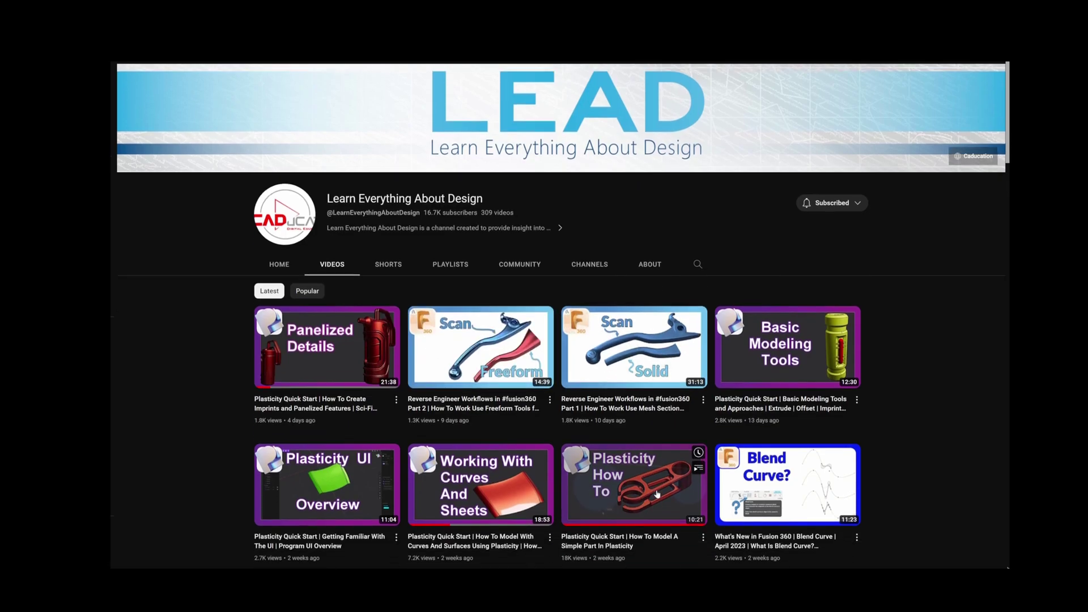
scroll(629, 408, down, 2)
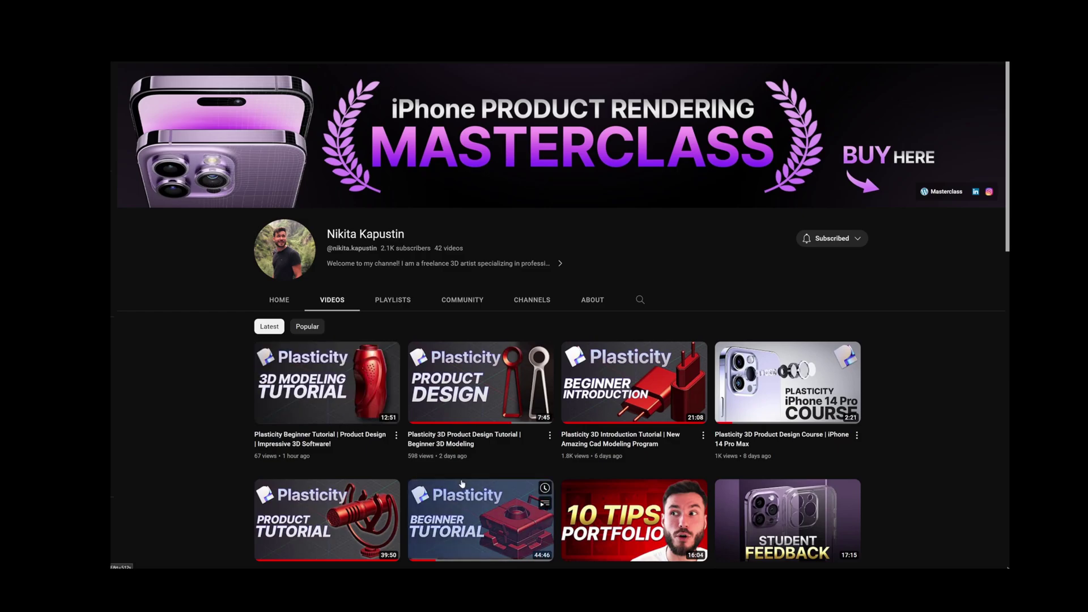
scroll(457, 471, down, 2)
scroll(458, 471, down, 2)
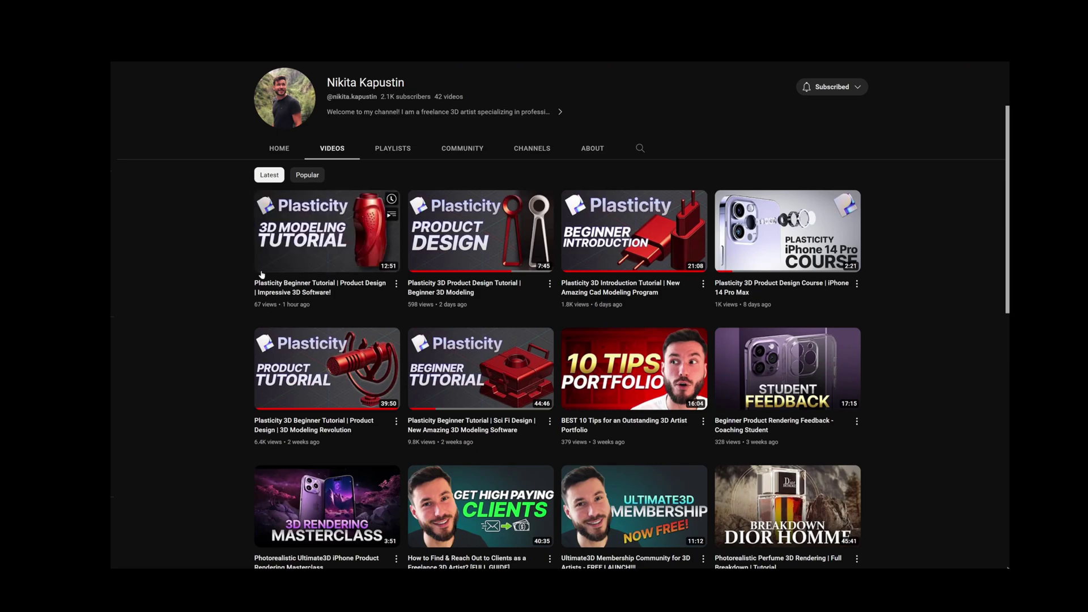
scroll(401, 333, up, 4)
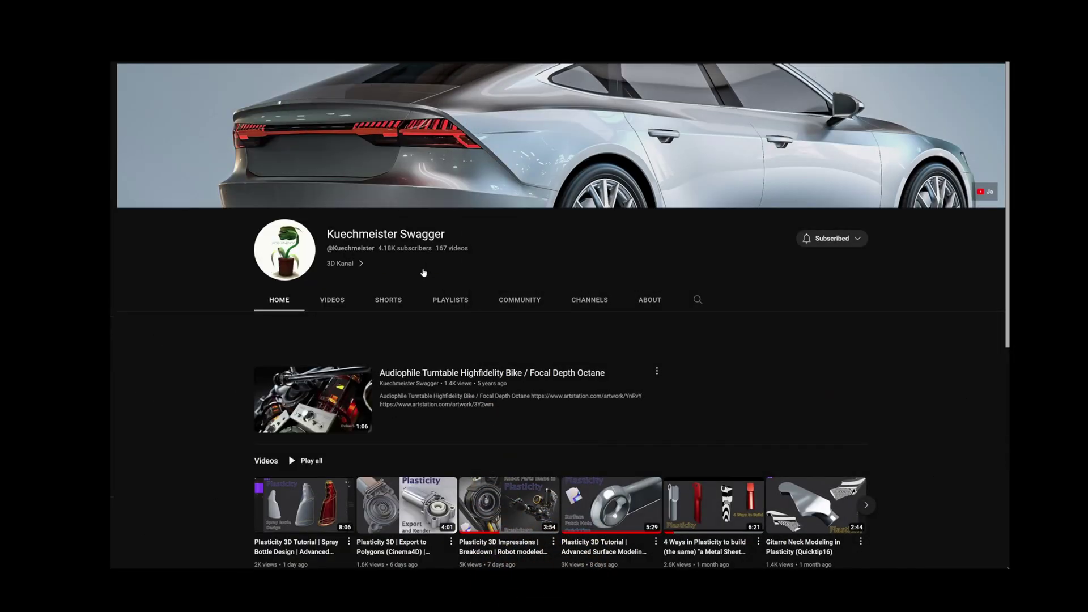
scroll(423, 272, down, 2)
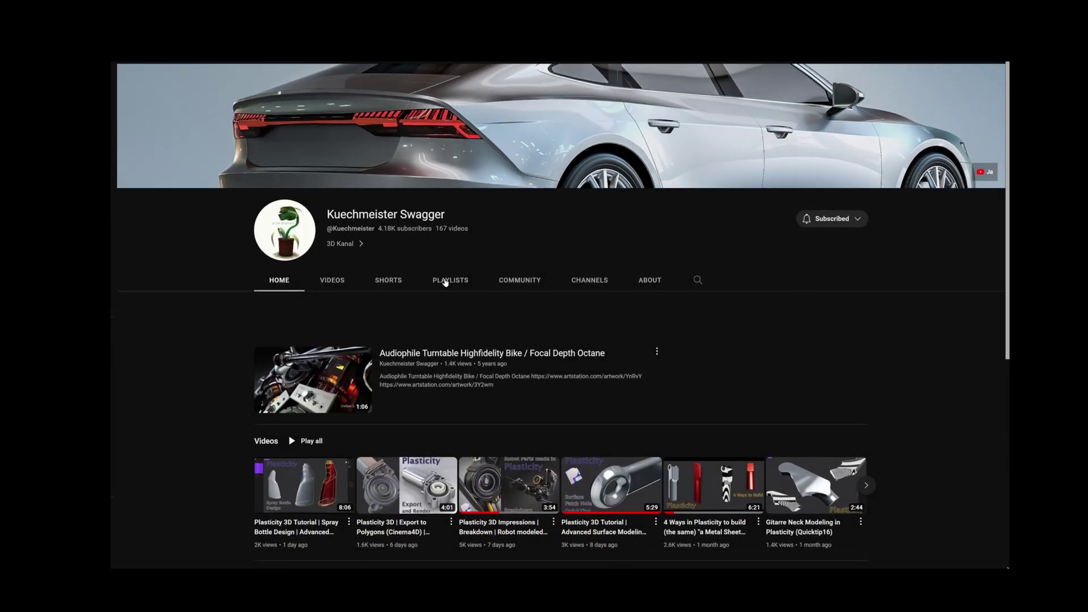
scroll(442, 281, down, 2)
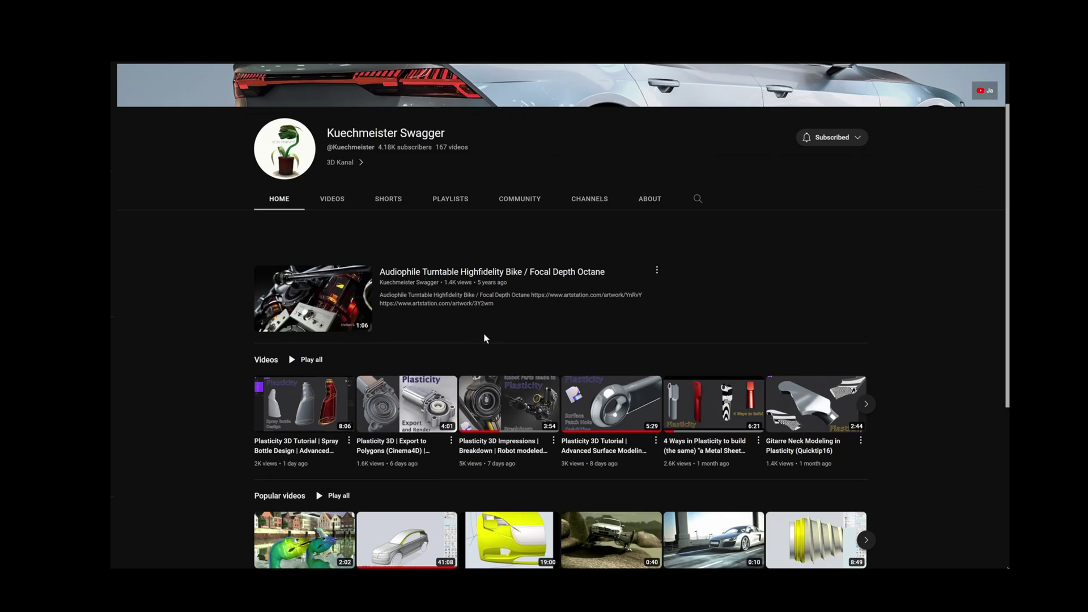
Step: Open the Kuechmeister Swagger VIDEOS tab to list all uploaded videos
click(332, 199)
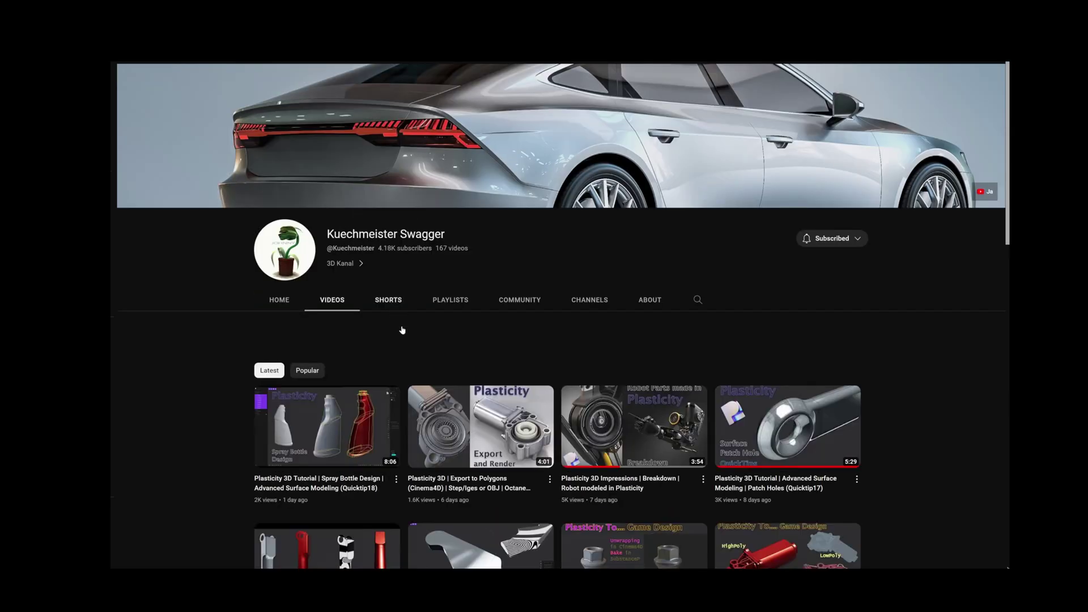
scroll(426, 336, down, 5)
scroll(425, 336, down, 5)
scroll(425, 336, down, 3)
scroll(425, 336, down, 3)
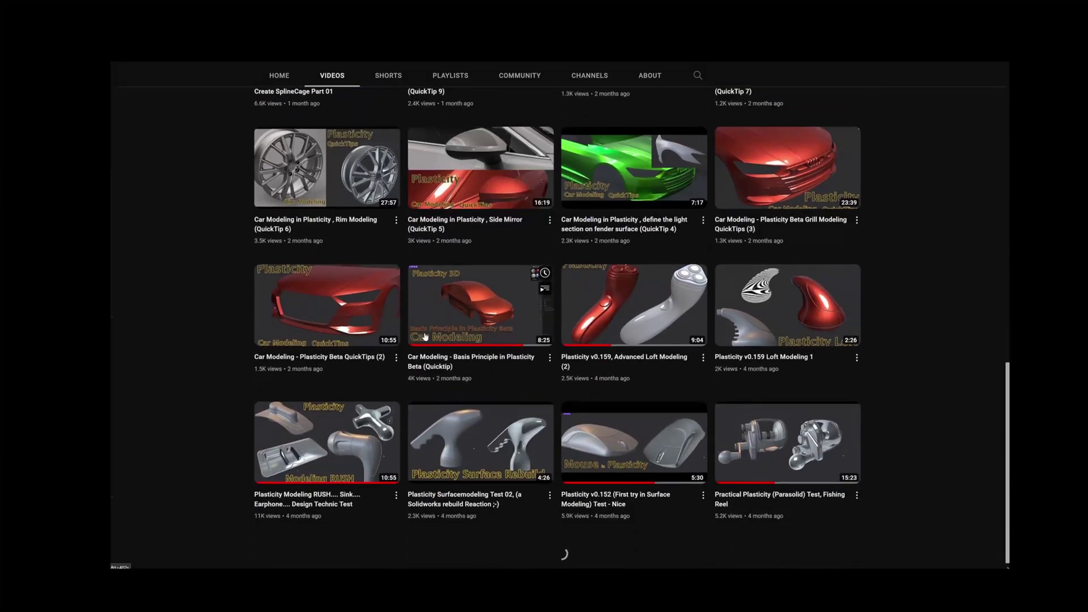
scroll(425, 336, down, 2)
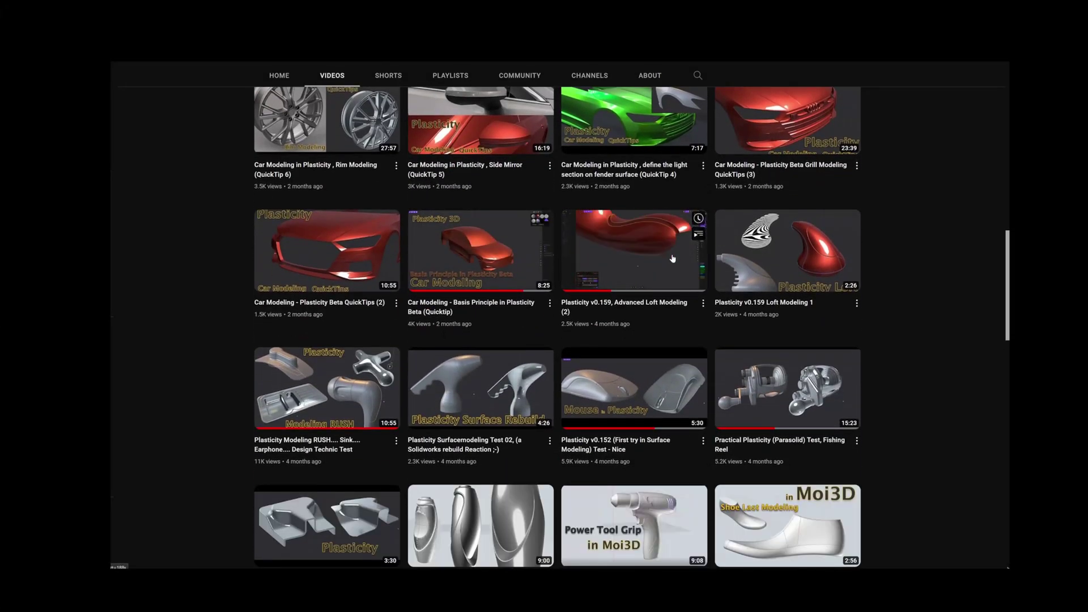
scroll(674, 253, up, 1)
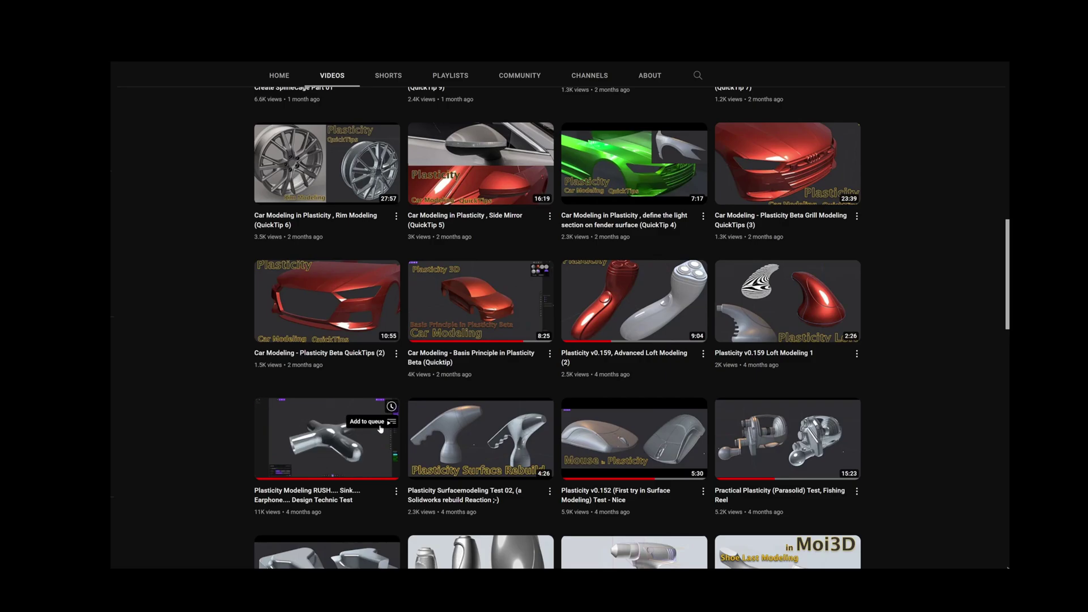
scroll(474, 390, up, 2)
scroll(462, 199, up, 10)
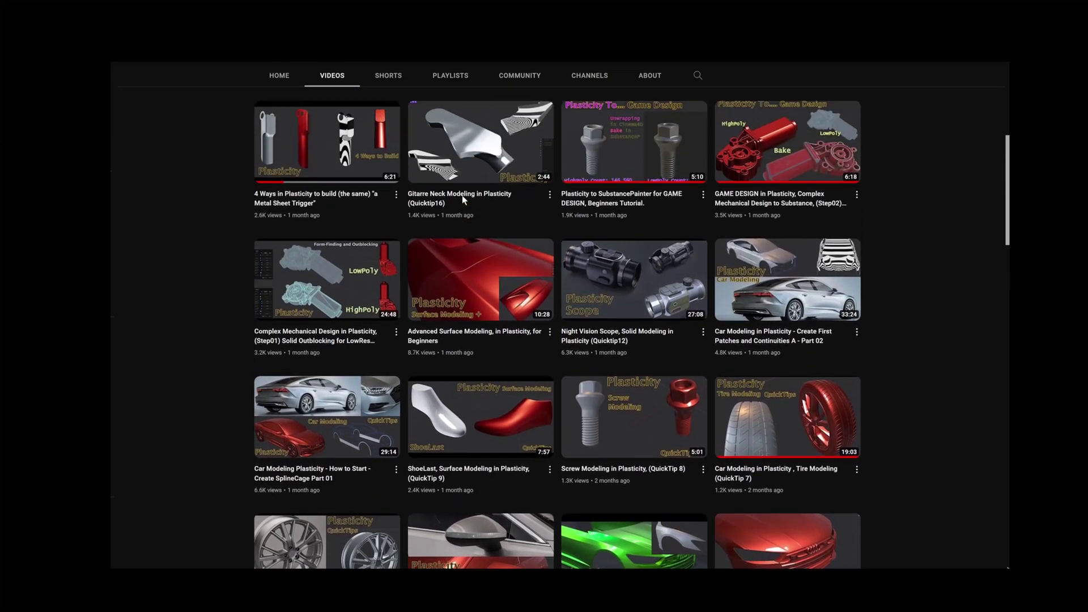
scroll(462, 198, down, 1)
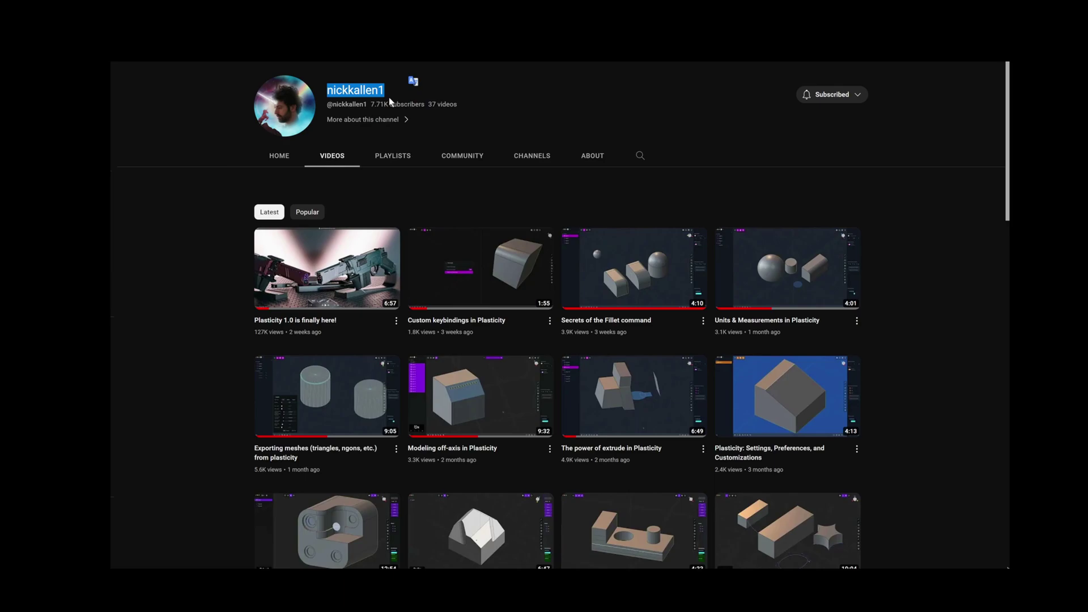
scroll(388, 98, down, 15)
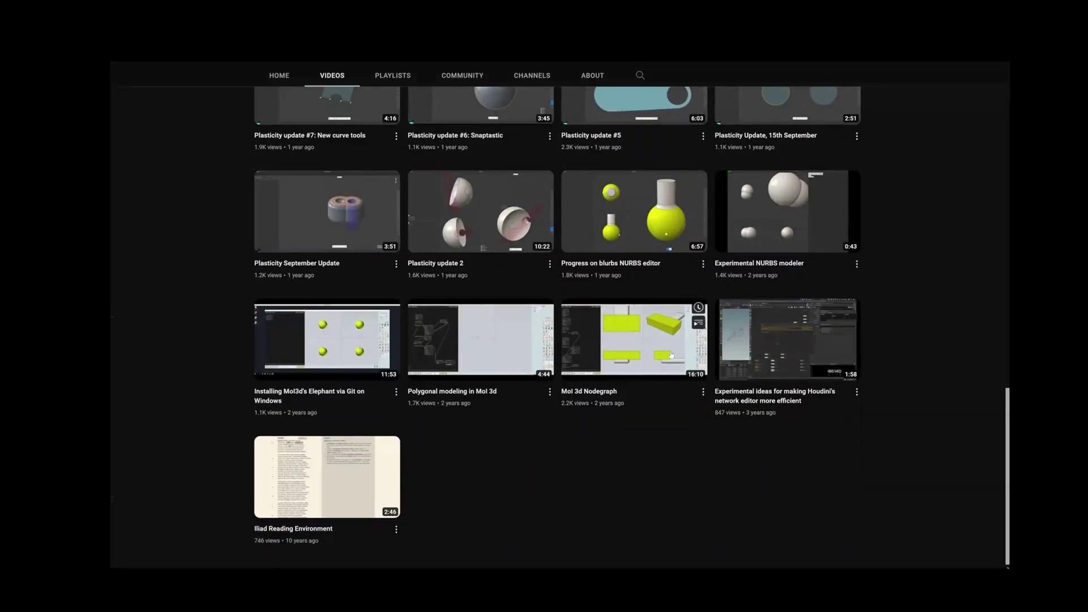
scroll(419, 476, up, 12)
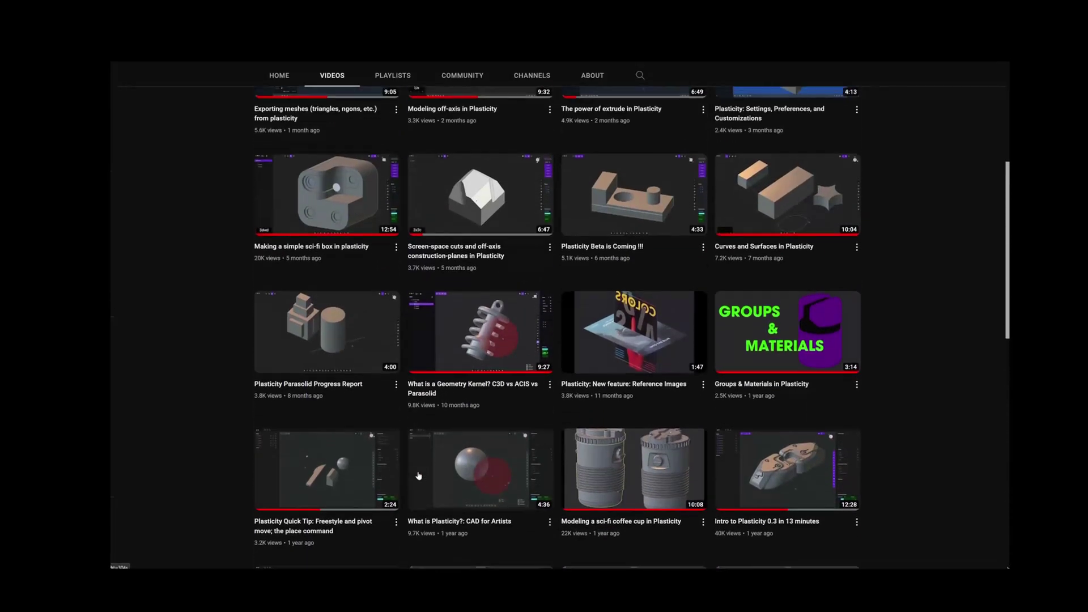
scroll(418, 476, up, 5)
scroll(419, 476, up, 5)
scroll(681, 387, down, 2)
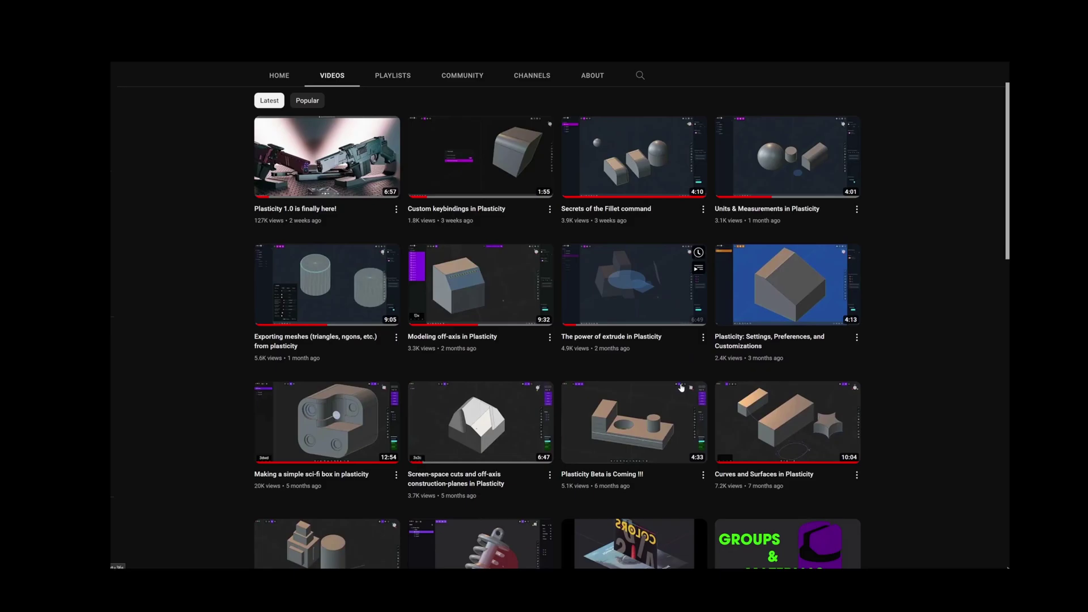
scroll(681, 387, down, 5)
scroll(682, 388, down, 10)
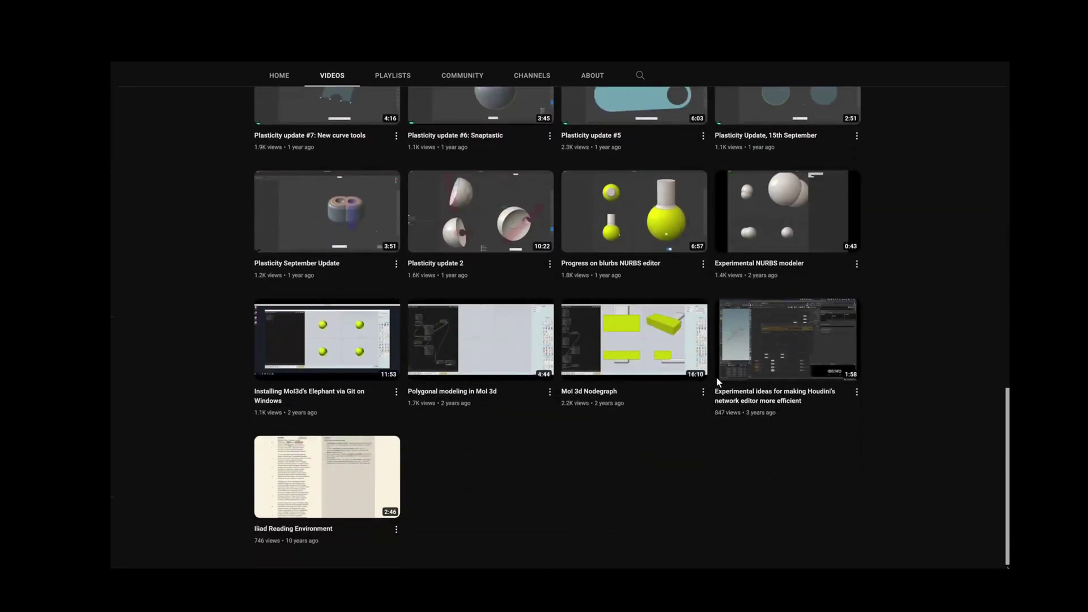
mouse_move(633, 339)
scroll(706, 316, up, 4)
scroll(676, 415, up, 3)
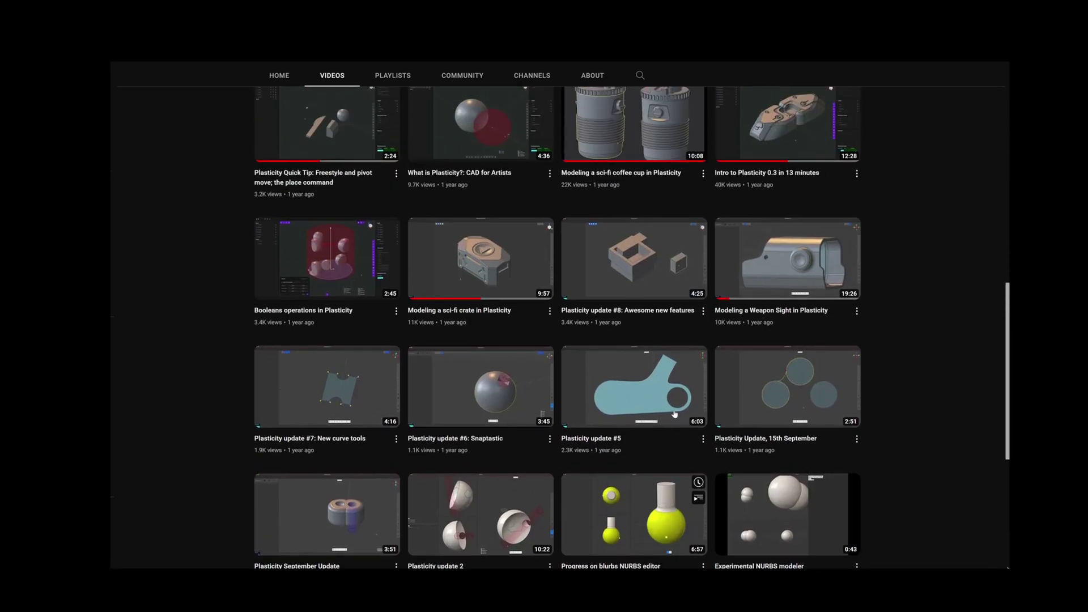
scroll(676, 415, up, 3)
scroll(672, 384, up, 3)
scroll(668, 361, up, 2)
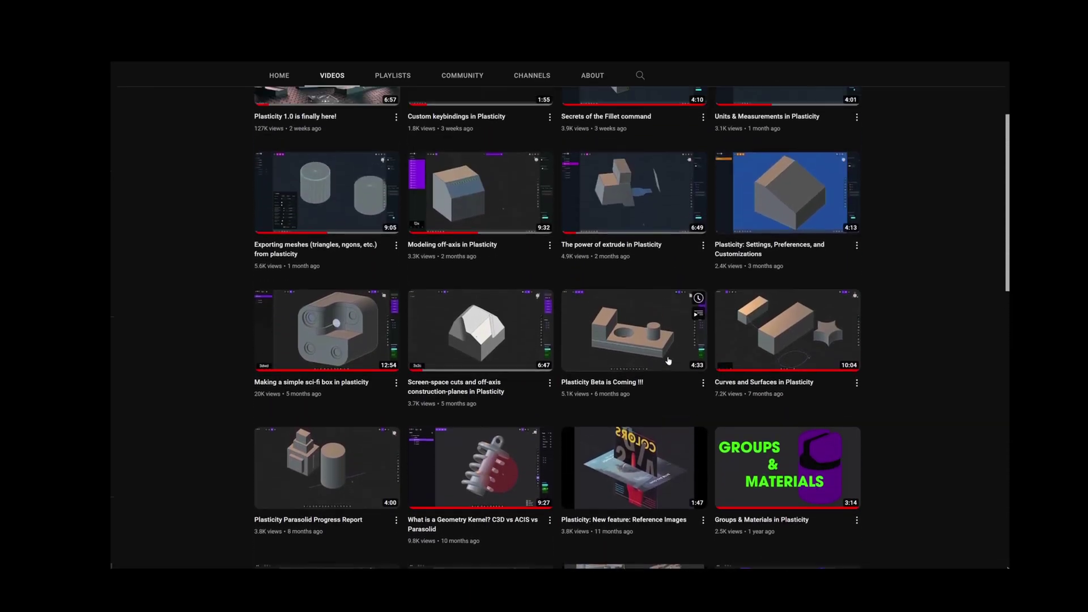
scroll(668, 361, up, 4)
scroll(647, 297, up, 2)
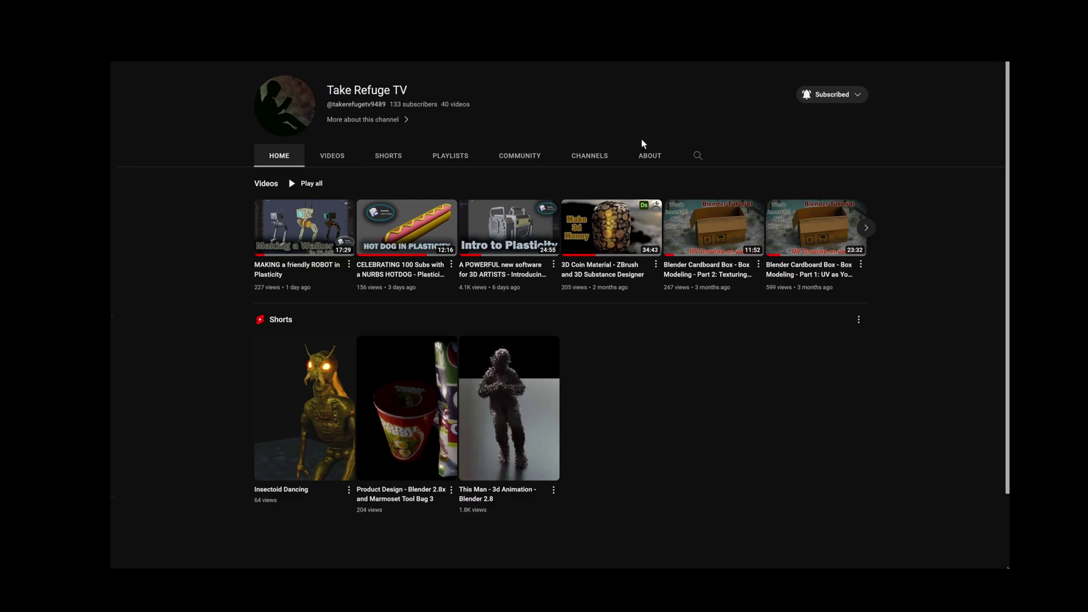
mouse_move(508, 228)
scroll(520, 124, down, 1)
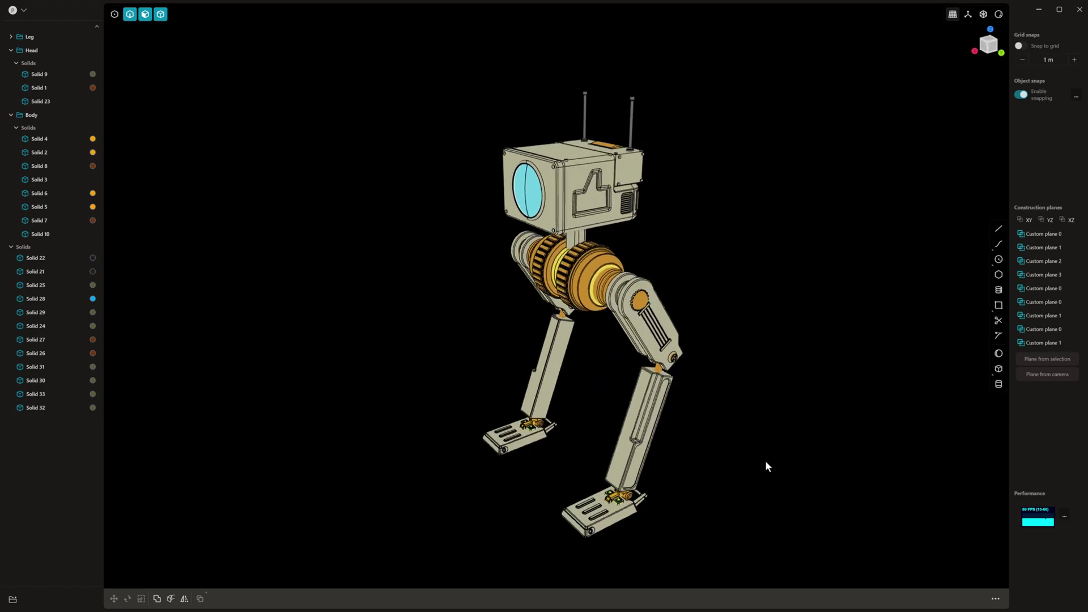
Step: Orbit the walking robot to reveal the round window and thumbs-up emblem on its head
mouse_move(765, 460)
mouse_down()
mouse_move(590, 463)
mouse_move(751, 470)
mouse_up()
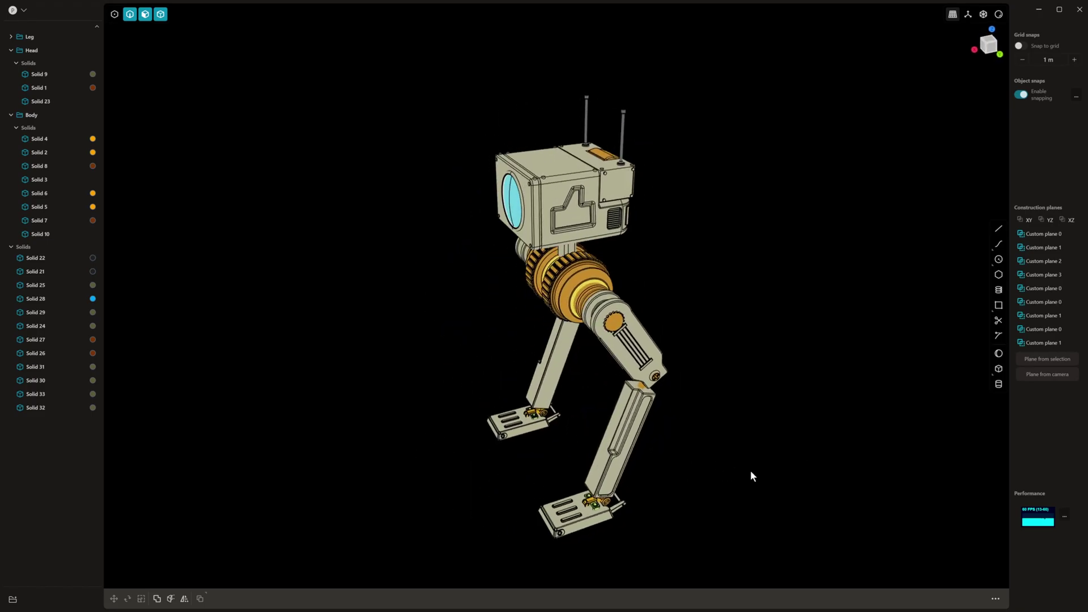